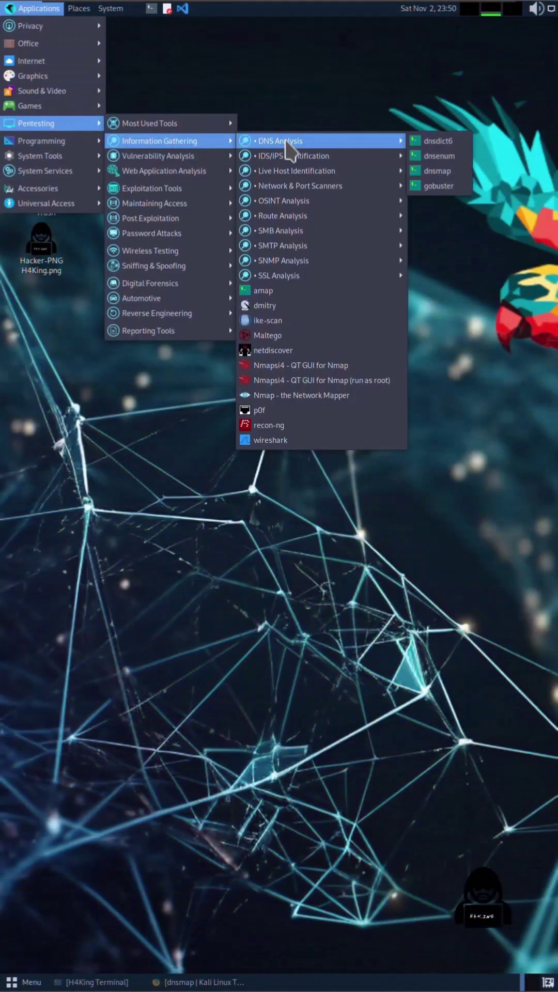
Launch dnsmap from the DNS Analysis menu, look over its usage help, then close it
{"action": "left_click", "coordinate": [439, 172]}
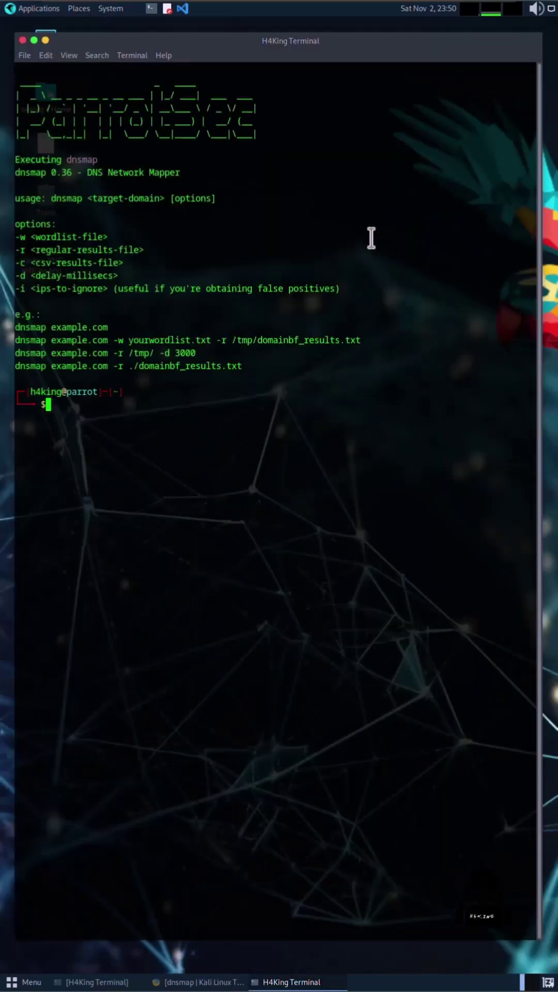
{"action": "left_click_drag", "start_coordinate": [216, 341], "coordinate": [11, 70]}
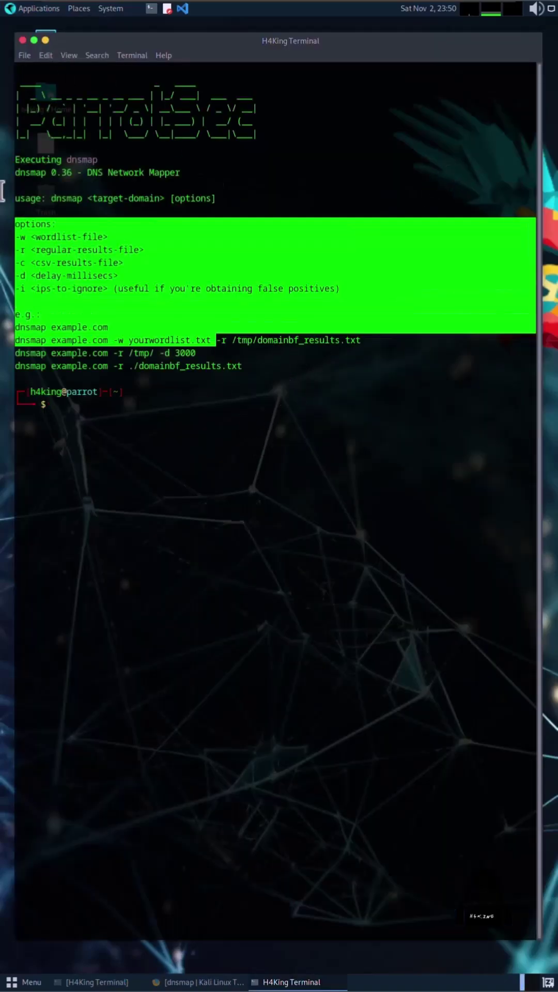
{"action": "key", "text": "ctrl+d"}
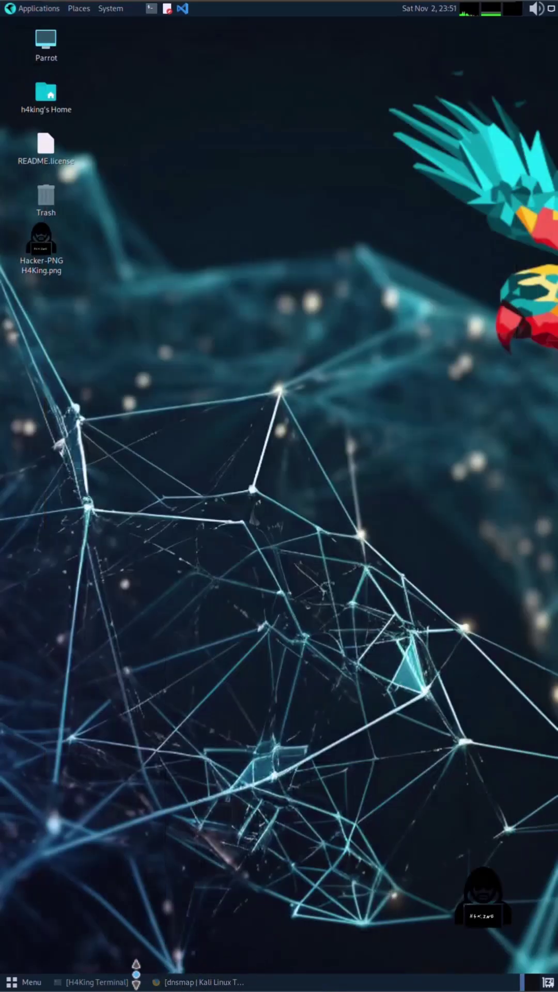
In the restored terminal, show dnsmap's usage help, then scan google.com
{"action": "left_click", "coordinate": [119, 972]}
{"action": "type", "text": "dnsmap"}
{"action": "key", "text": "Return"}
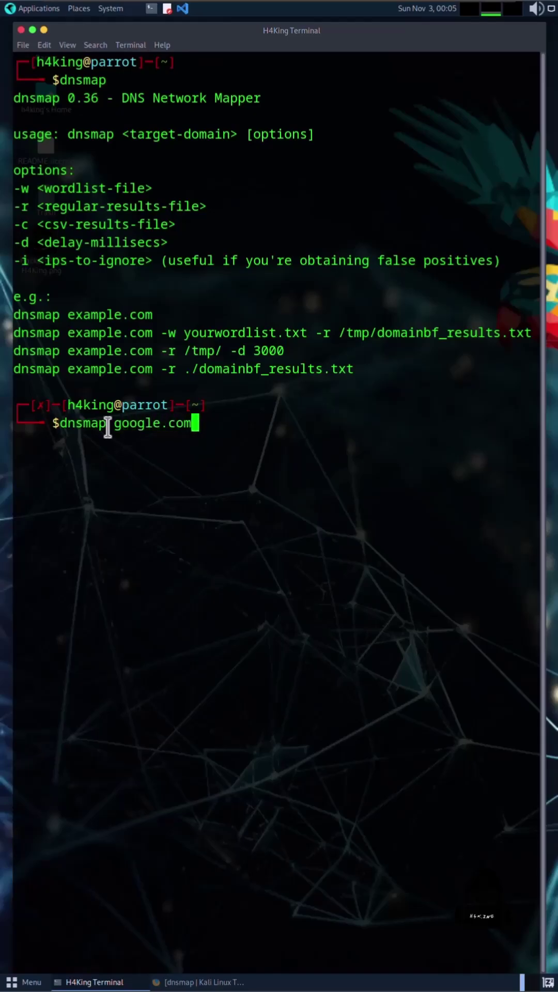
{"action": "type", "text": "m"}
{"action": "key", "text": "Return"}
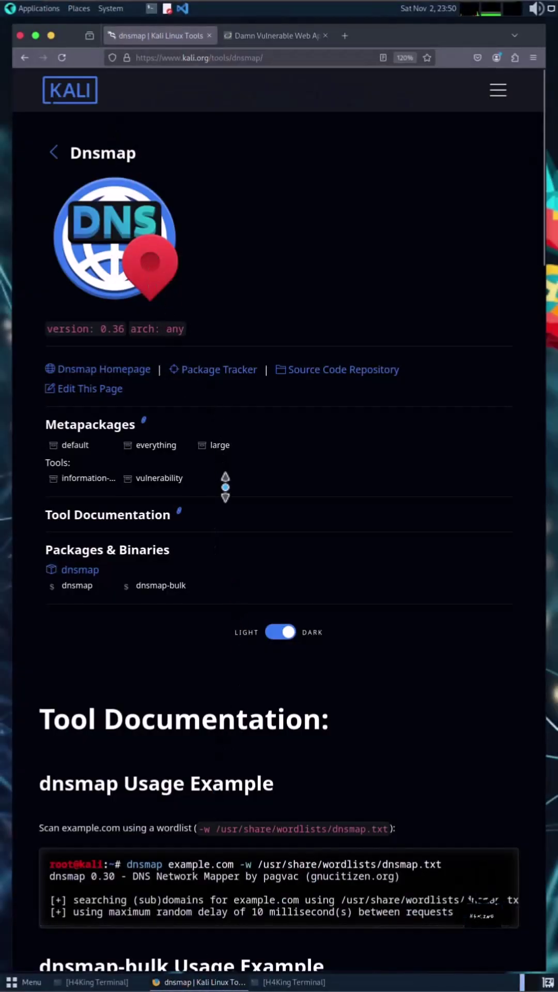
{"action": "scroll", "coordinate": [195, 483], "scroll_direction": "down", "scroll_amount": 3}
{"action": "scroll", "coordinate": [221, 483], "scroll_direction": "down", "scroll_amount": 1}
{"action": "scroll", "coordinate": [225, 486], "scroll_direction": "down", "scroll_amount": 4}
{"action": "scroll", "coordinate": [224, 486], "scroll_direction": "down", "scroll_amount": 1}
{"action": "scroll", "coordinate": [224, 487], "scroll_direction": "down", "scroll_amount": 3}
{"action": "scroll", "coordinate": [223, 488], "scroll_direction": "down", "scroll_amount": 2}
{"action": "scroll", "coordinate": [222, 489], "scroll_direction": "down", "scroll_amount": 2}
{"action": "scroll", "coordinate": [223, 488], "scroll_direction": "down", "scroll_amount": 3}
{"action": "scroll", "coordinate": [223, 489], "scroll_direction": "down", "scroll_amount": 1}
{"action": "scroll", "coordinate": [223, 489], "scroll_direction": "down", "scroll_amount": 1}
{"action": "scroll", "coordinate": [223, 488], "scroll_direction": "down", "scroll_amount": 2}
{"action": "scroll", "coordinate": [223, 489], "scroll_direction": "down", "scroll_amount": 2}
{"action": "scroll", "coordinate": [223, 488], "scroll_direction": "down", "scroll_amount": 1}
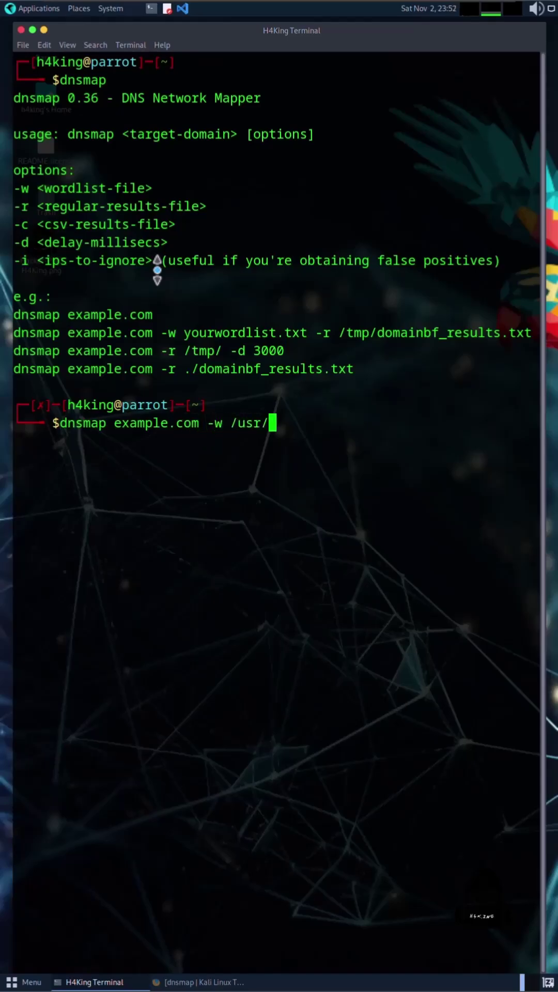
{"action": "type", "text": "share/wo"}
Run dnsmap on example.com with /usr/share/wordlists/dnsmap.txt, then interrupt the scan
{"action": "key", "text": "Tab"}
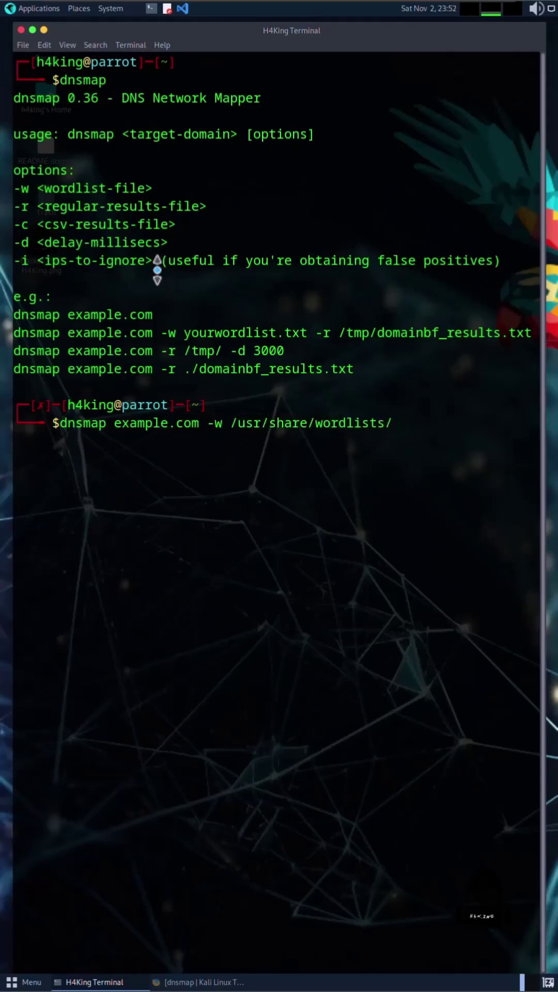
{"action": "key", "text": "Tab"}
{"action": "key", "text": "Return"}
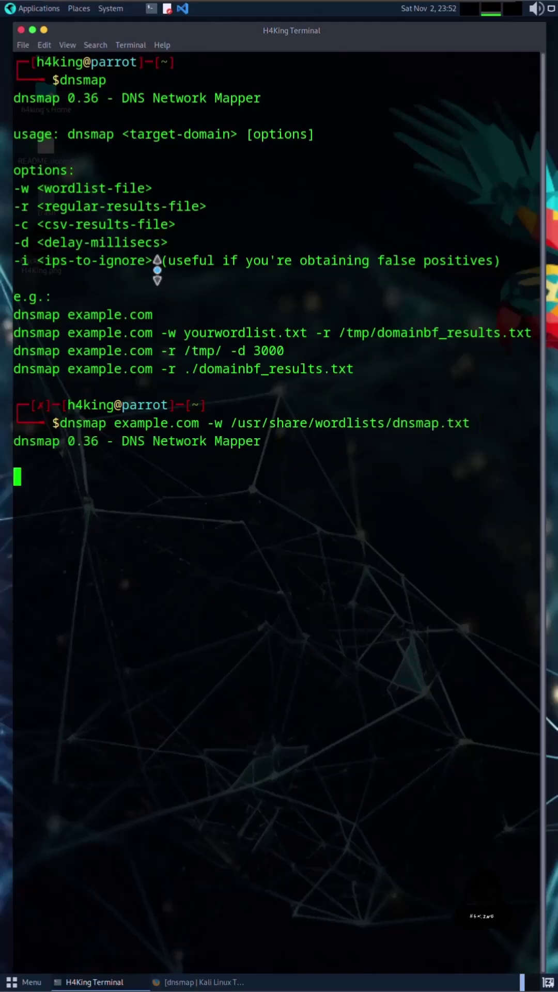
{"action": "key", "text": "ctrl+c"}
{"action": "type", "text": "WE ARE NOT BRUTEFORCING ANY SITES HERE"}
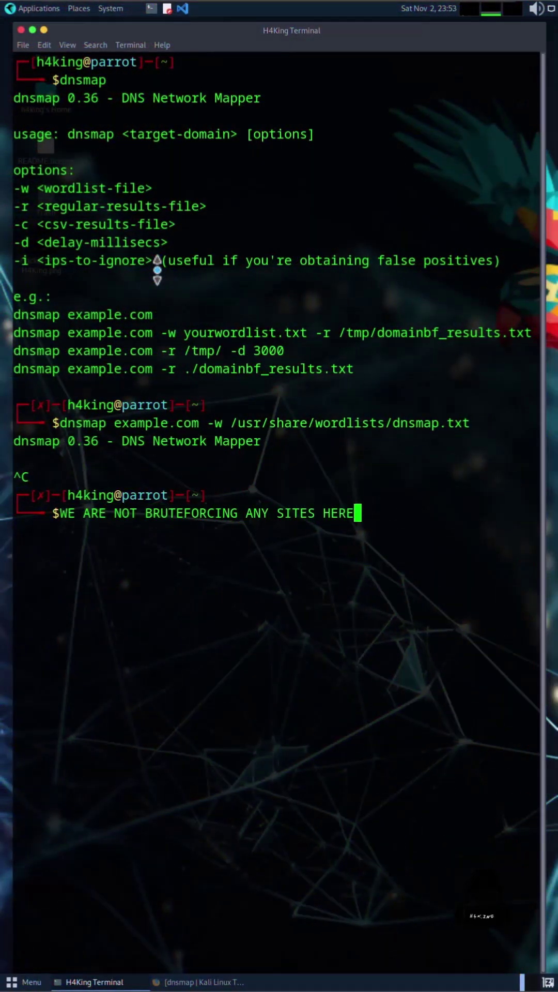
Switch from the terminal to the Kali Tools dnsmap page and highlight the example dnsmap command
{"action": "left_click", "coordinate": [93, 982]}
{"action": "left_click", "coordinate": [197, 982]}
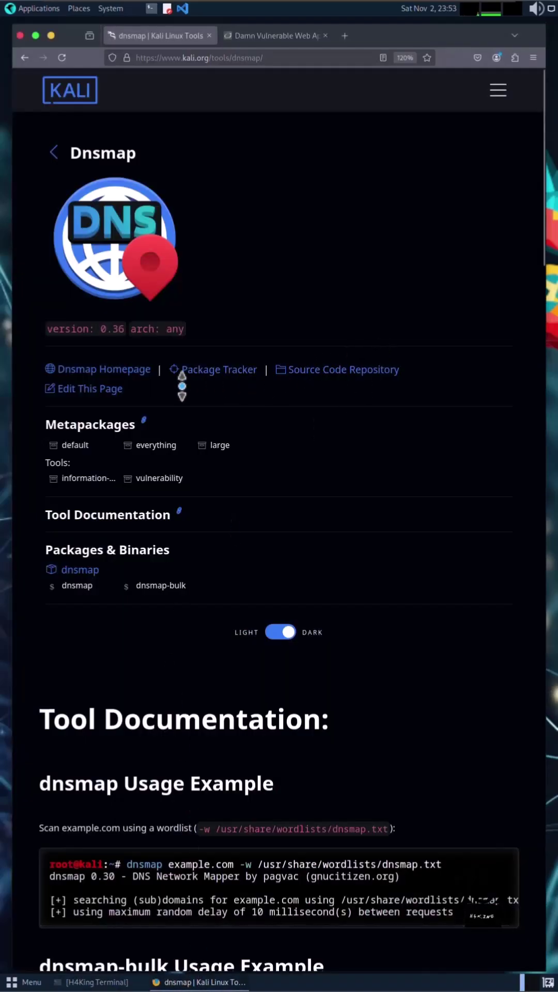
{"action": "scroll", "coordinate": [154, 696], "scroll_direction": "down", "scroll_amount": 4}
{"action": "scroll", "coordinate": [155, 756], "scroll_direction": "down", "scroll_amount": 2}
{"action": "scroll", "coordinate": [157, 744], "scroll_direction": "down", "scroll_amount": 2}
{"action": "scroll", "coordinate": [159, 733], "scroll_direction": "down", "scroll_amount": 3}
{"action": "scroll", "coordinate": [160, 733], "scroll_direction": "down", "scroll_amount": 1}
{"action": "scroll", "coordinate": [160, 741], "scroll_direction": "down", "scroll_amount": 2}
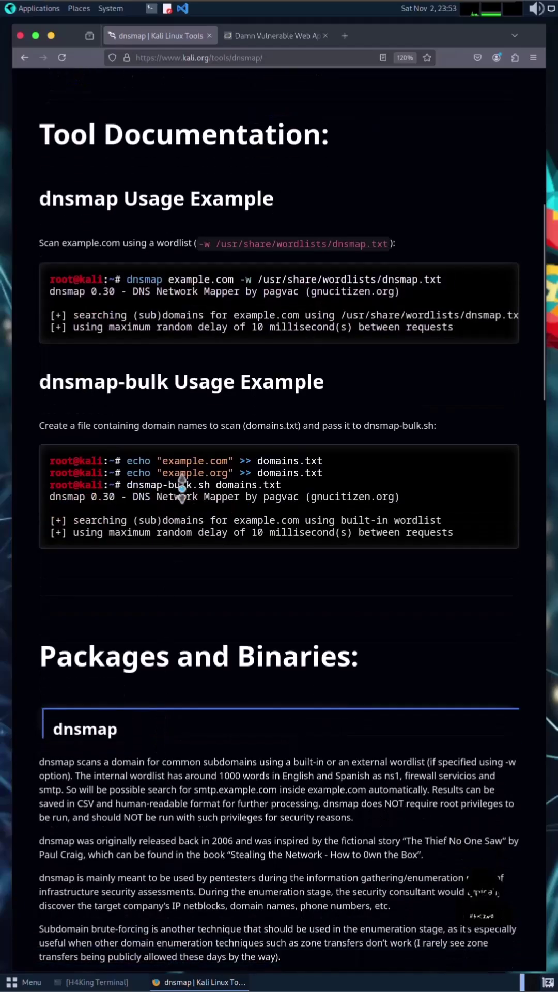
{"action": "left_click_drag", "start_coordinate": [126, 279], "coordinate": [400, 291]}
{"action": "left_click_drag", "start_coordinate": [331, 291], "coordinate": [447, 282]}
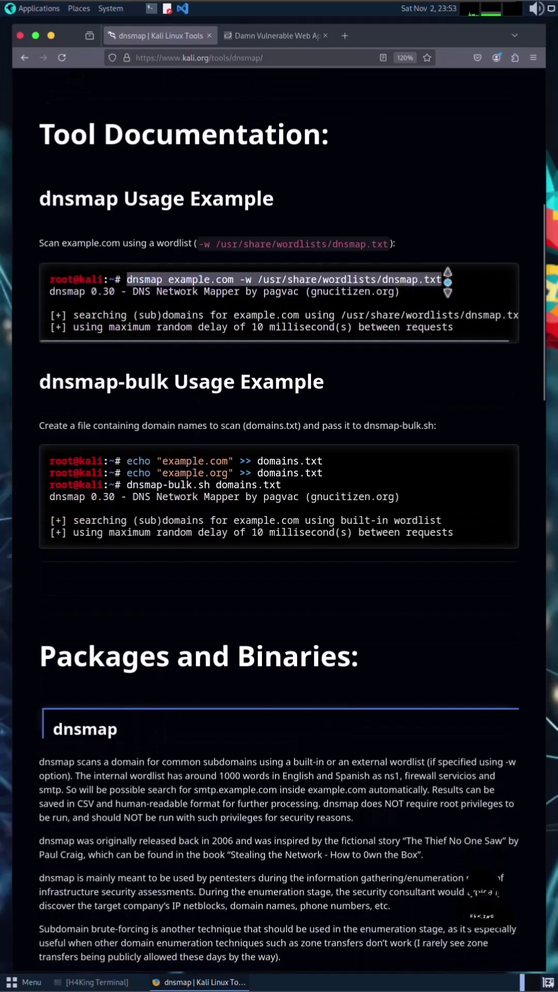
{"action": "left_click", "coordinate": [372, 403]}
{"action": "scroll", "coordinate": [278, 481], "scroll_direction": "down", "scroll_amount": 2}
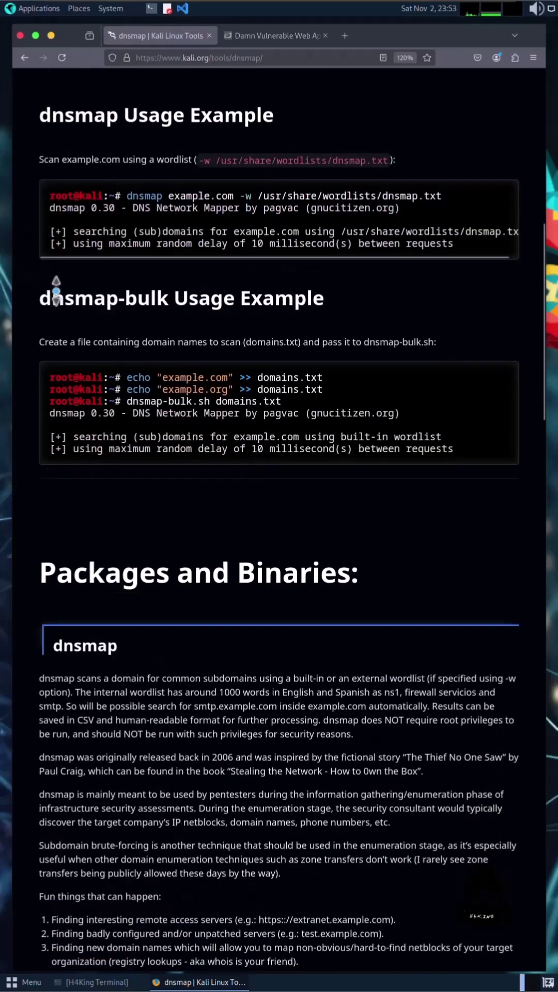
{"action": "scroll", "coordinate": [147, 454], "scroll_direction": "down", "scroll_amount": 1}
{"action": "scroll", "coordinate": [194, 504], "scroll_direction": "down", "scroll_amount": 13}
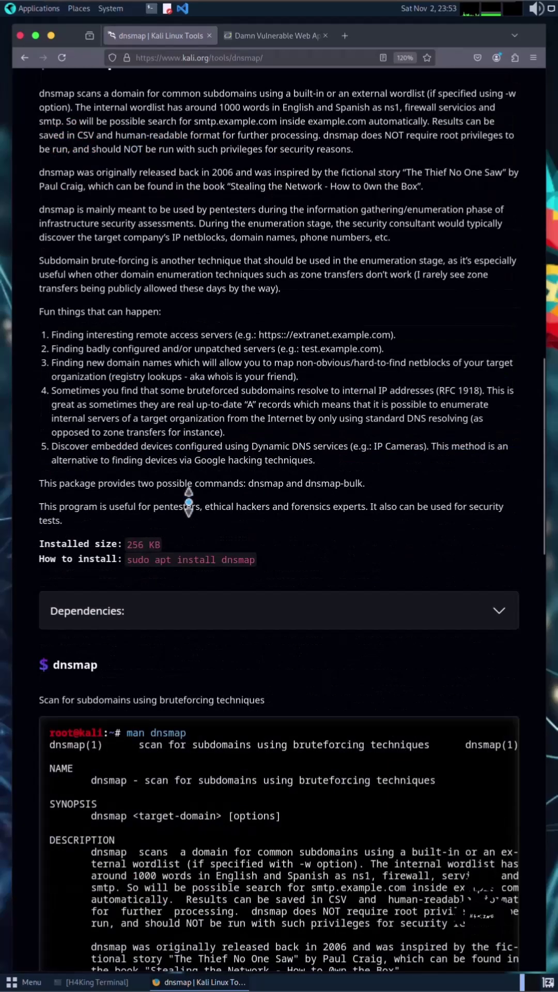